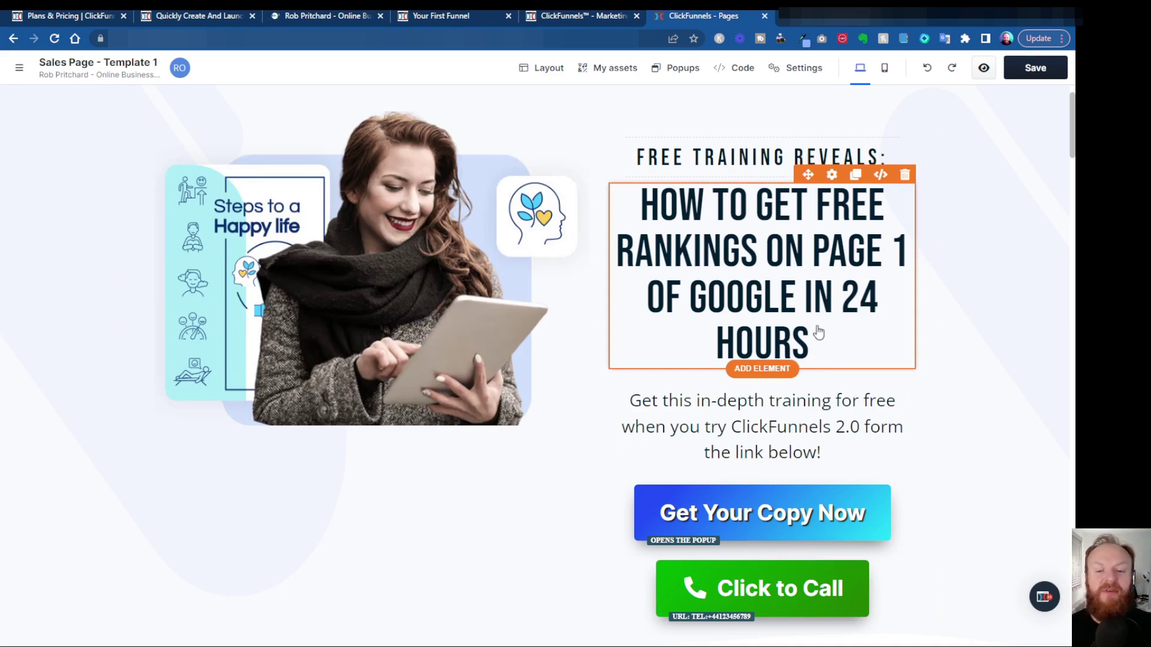
Set the Click to Call button's Visibility to Mobile only.
left_click(792, 581)
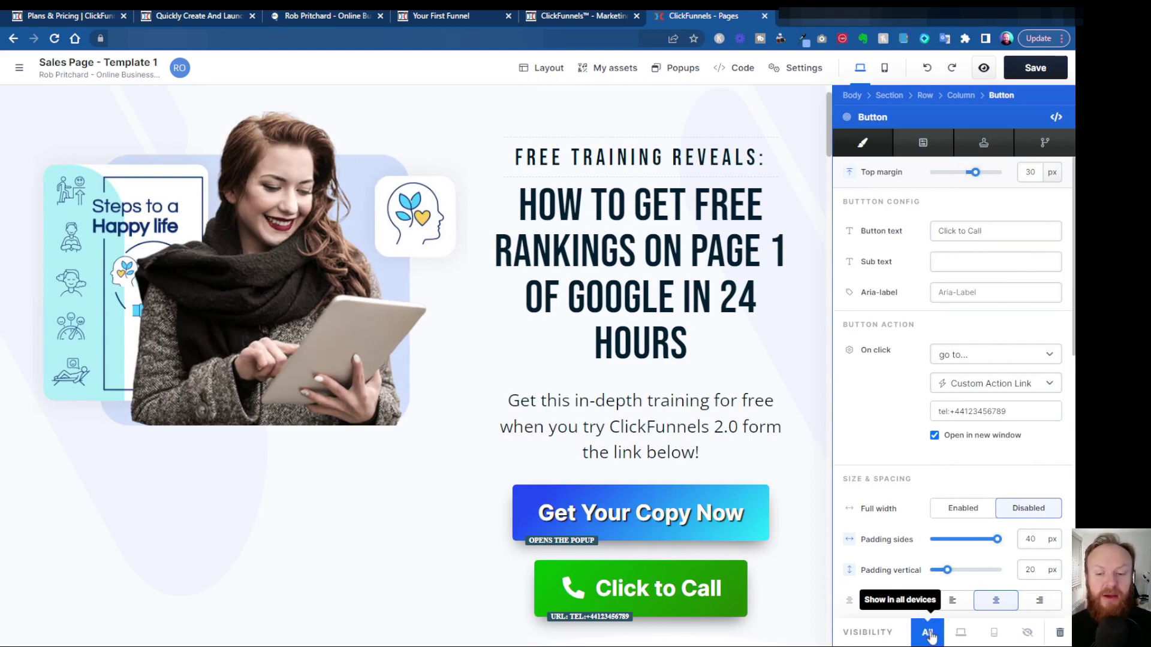
left_click(993, 634)
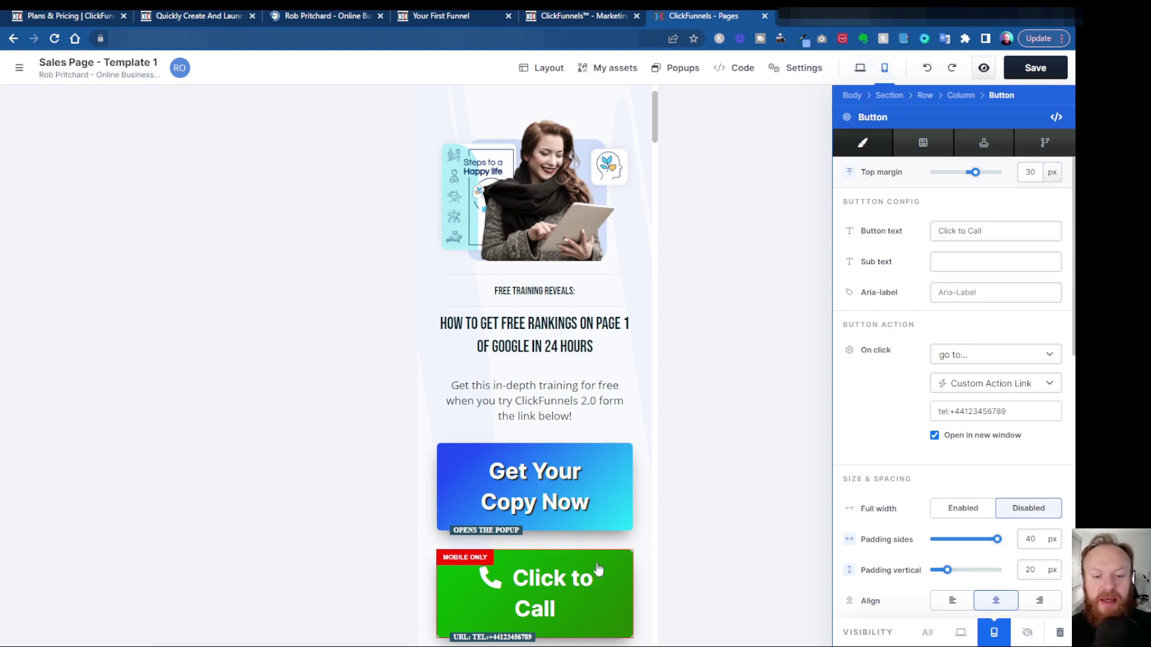
scroll(596, 569, "down", 2)
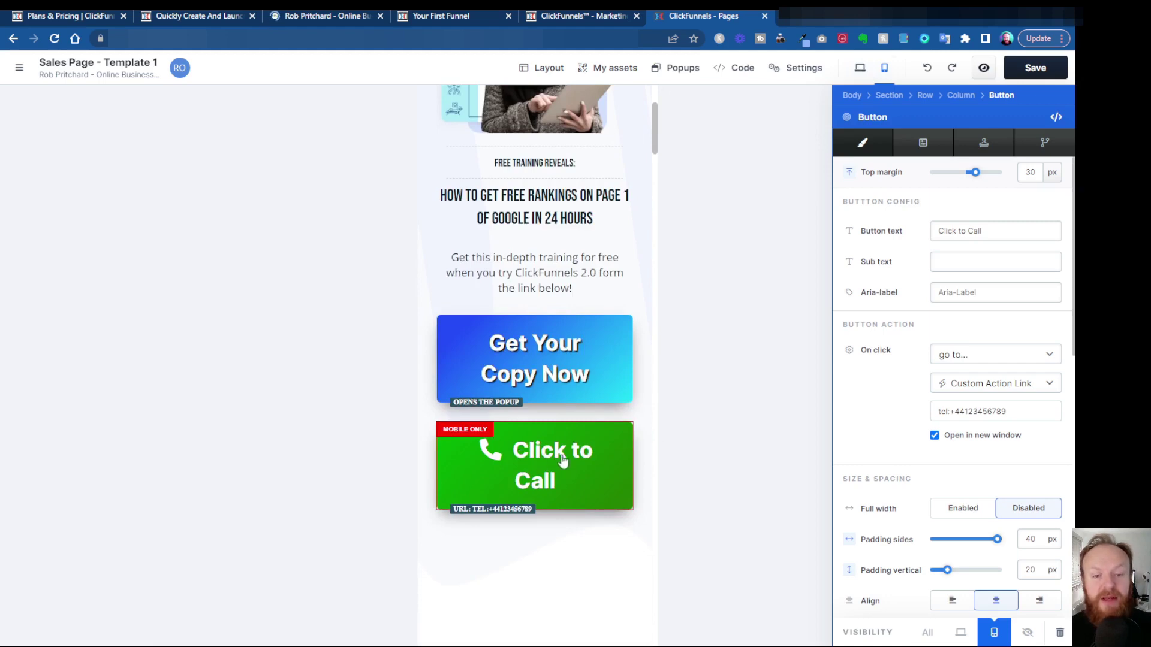
Confirm in the previews that the call button is hidden on desktop and shown on mobile.
left_click(858, 69)
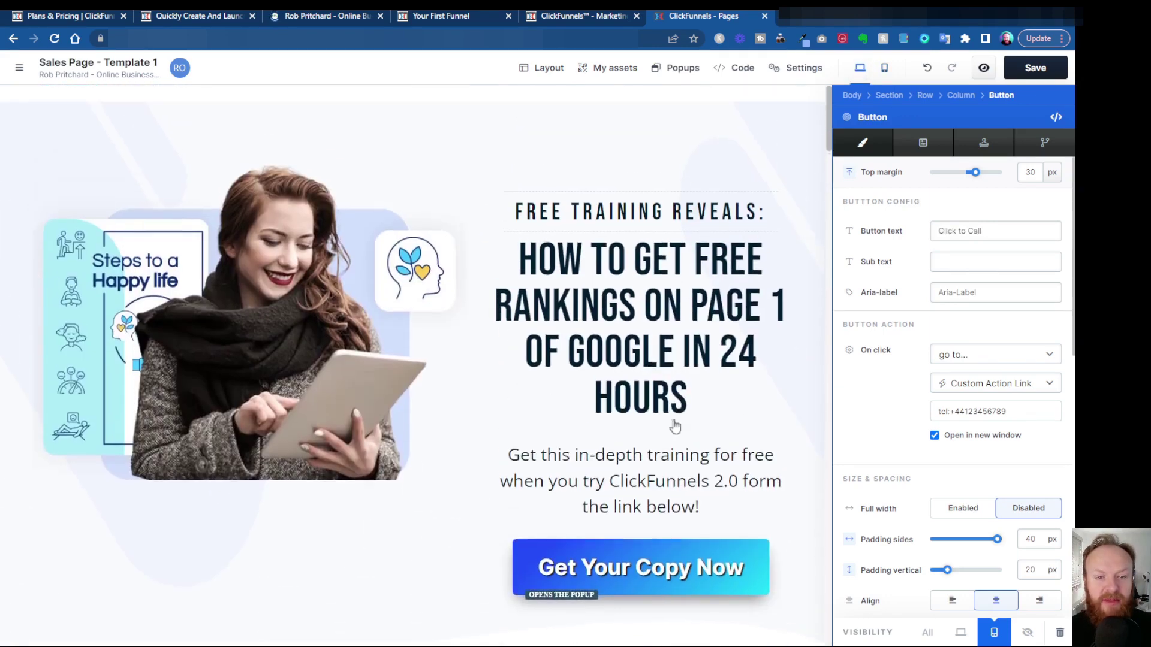
scroll(677, 600, "down", 1)
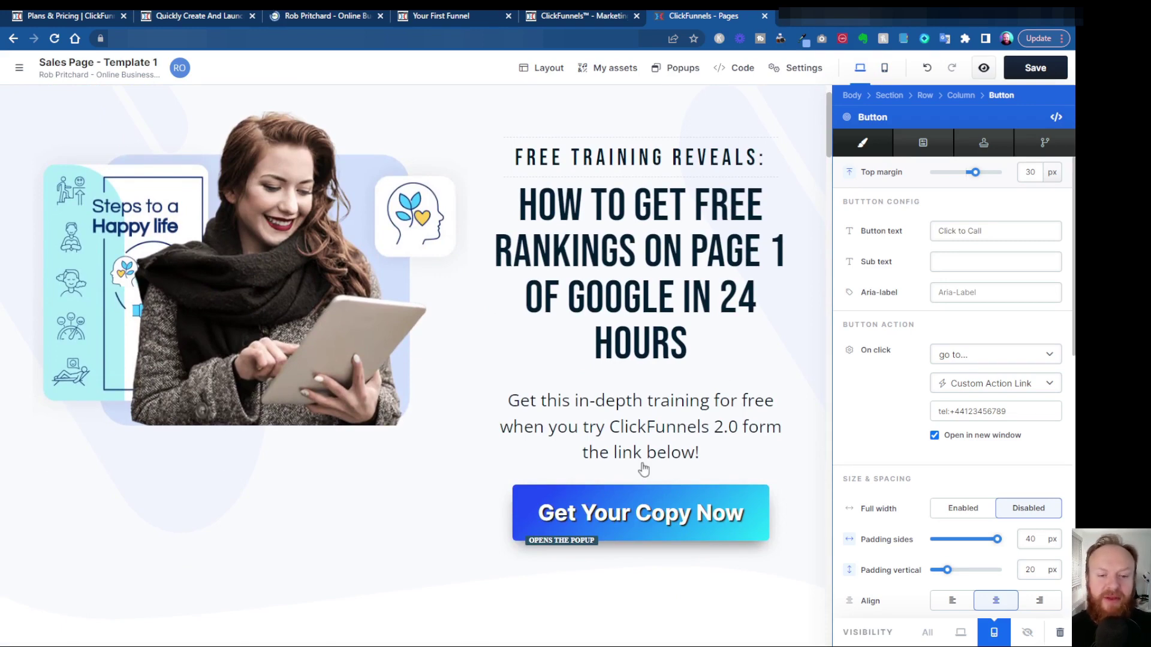
left_click(884, 70)
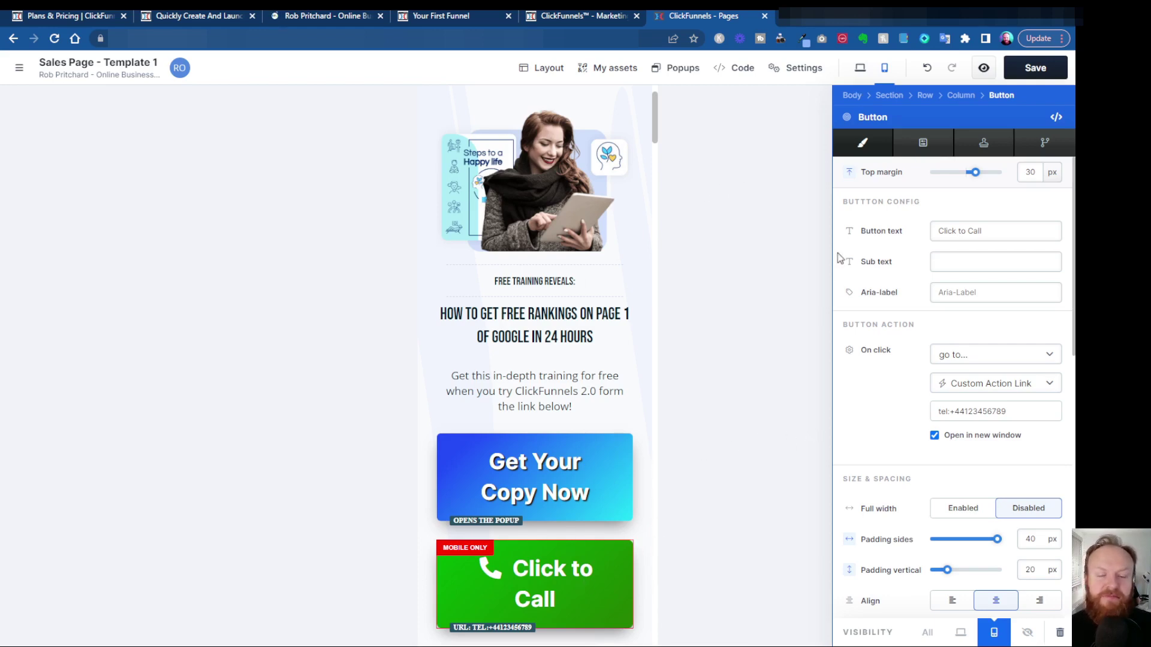
left_click(860, 71)
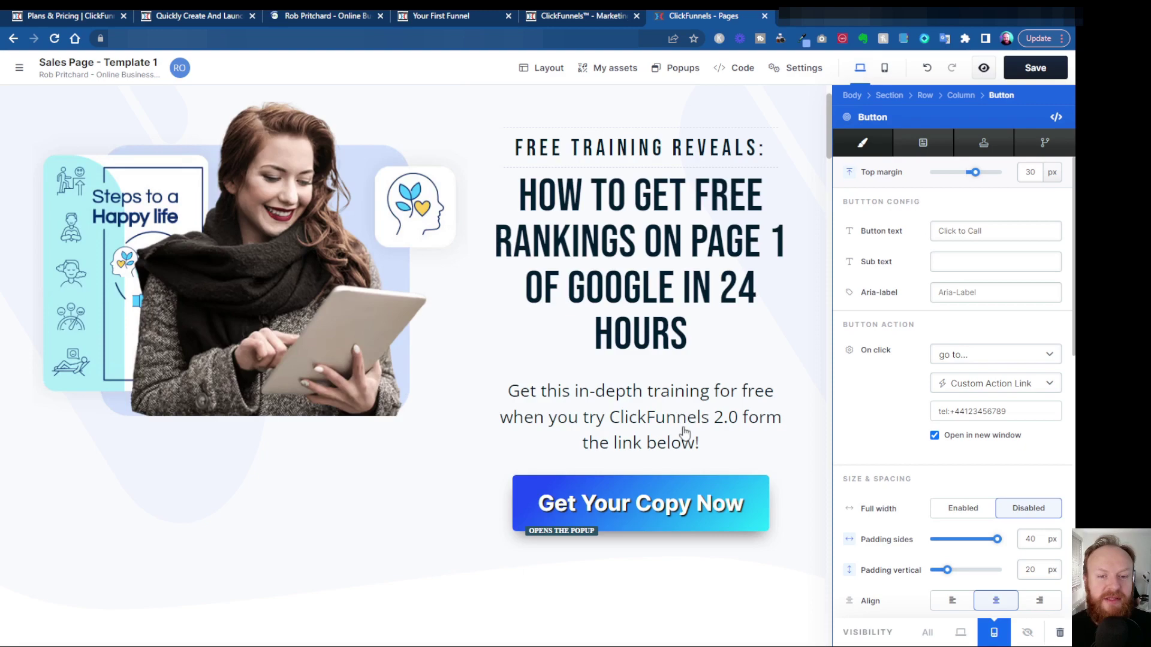
left_click(883, 70)
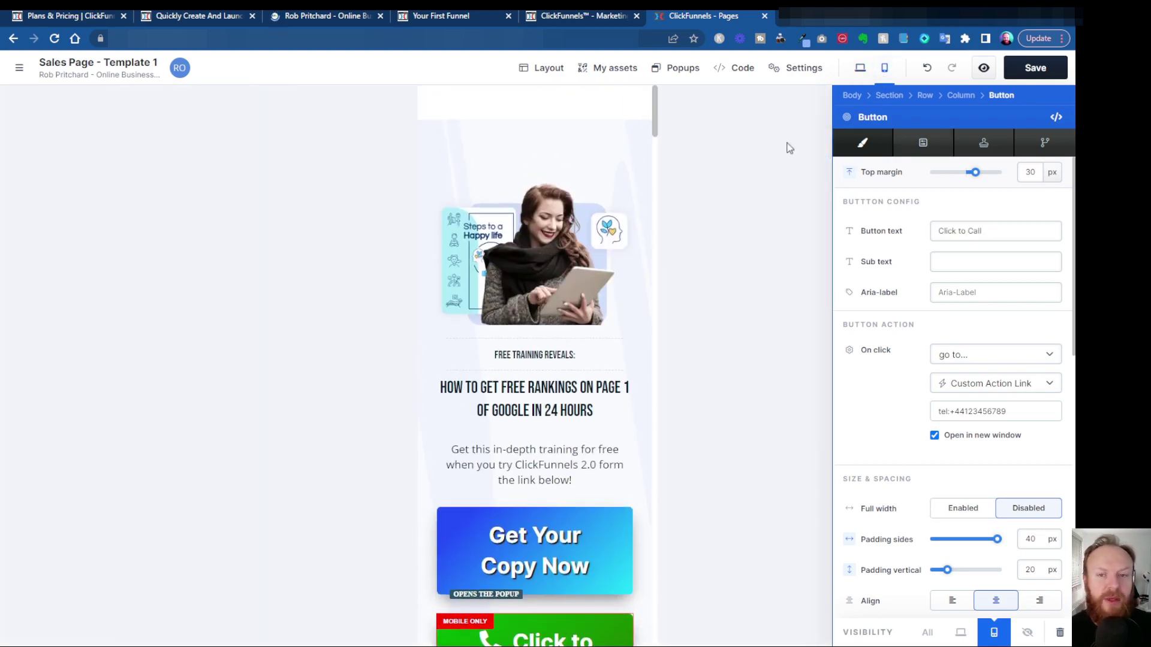
left_click(861, 70)
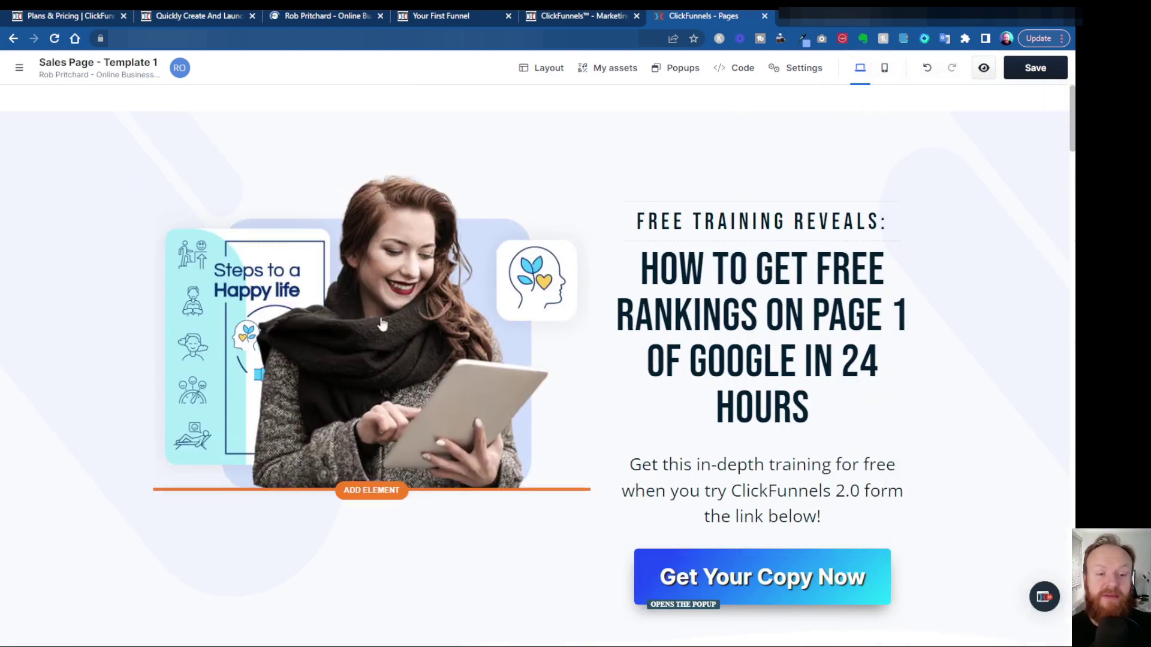
Duplicate the hero image and swap the copy's picture for the black-and-white personal photo.
left_click(397, 308)
left_click(328, 294)
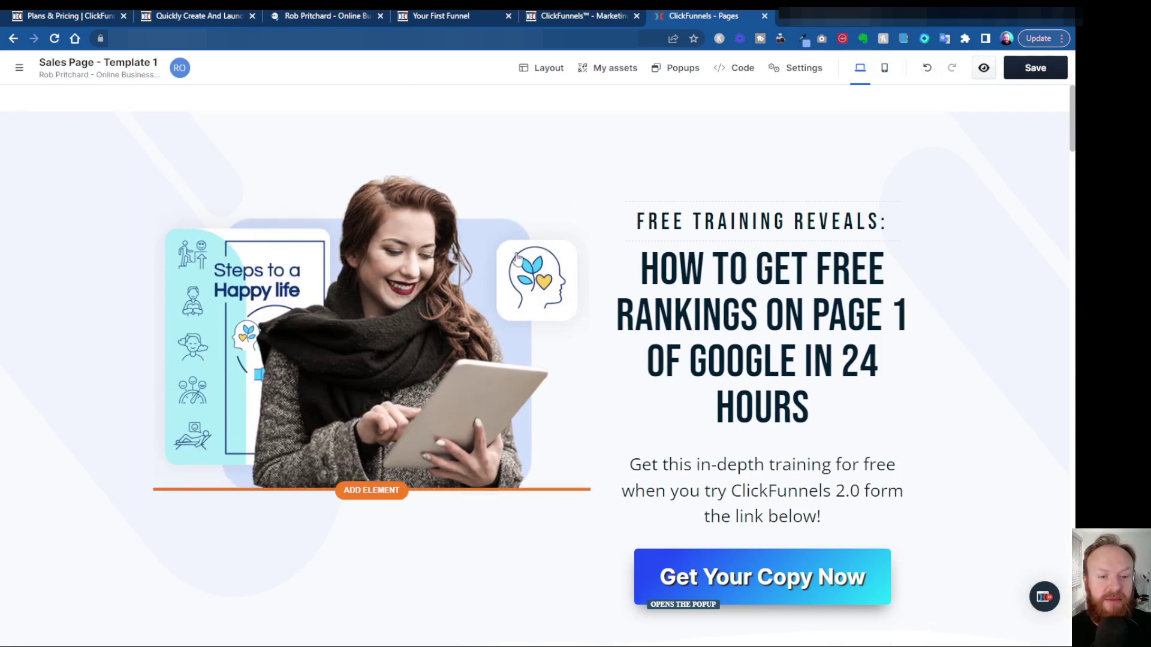
left_click(530, 167)
scroll(522, 333, "down", 1)
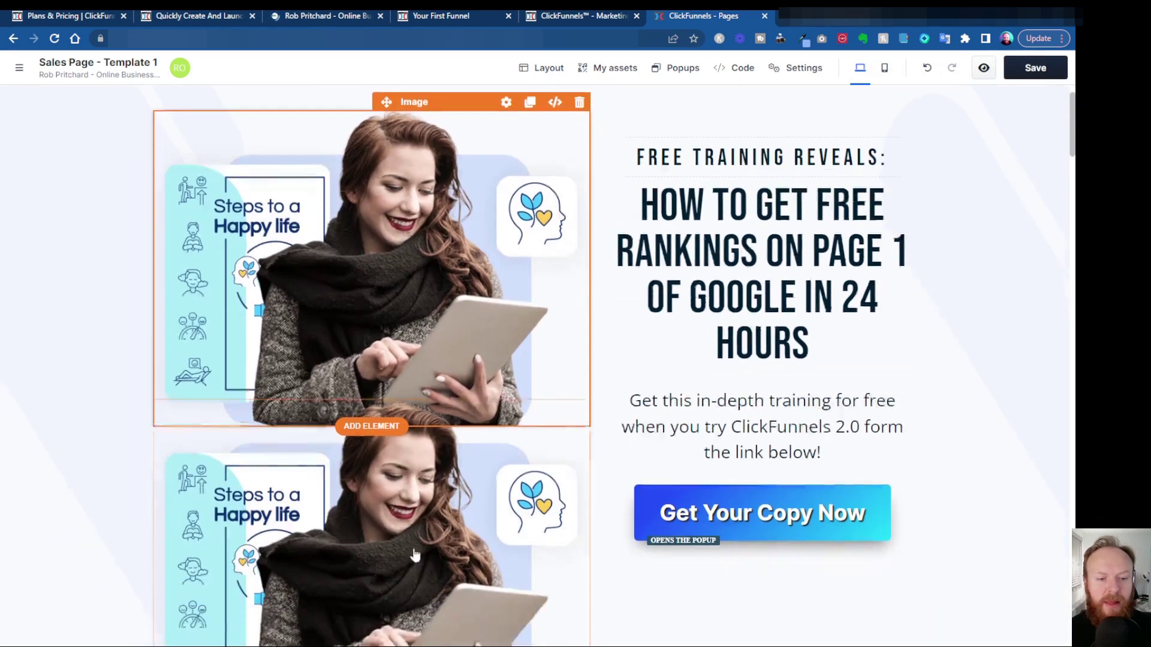
left_click(510, 403)
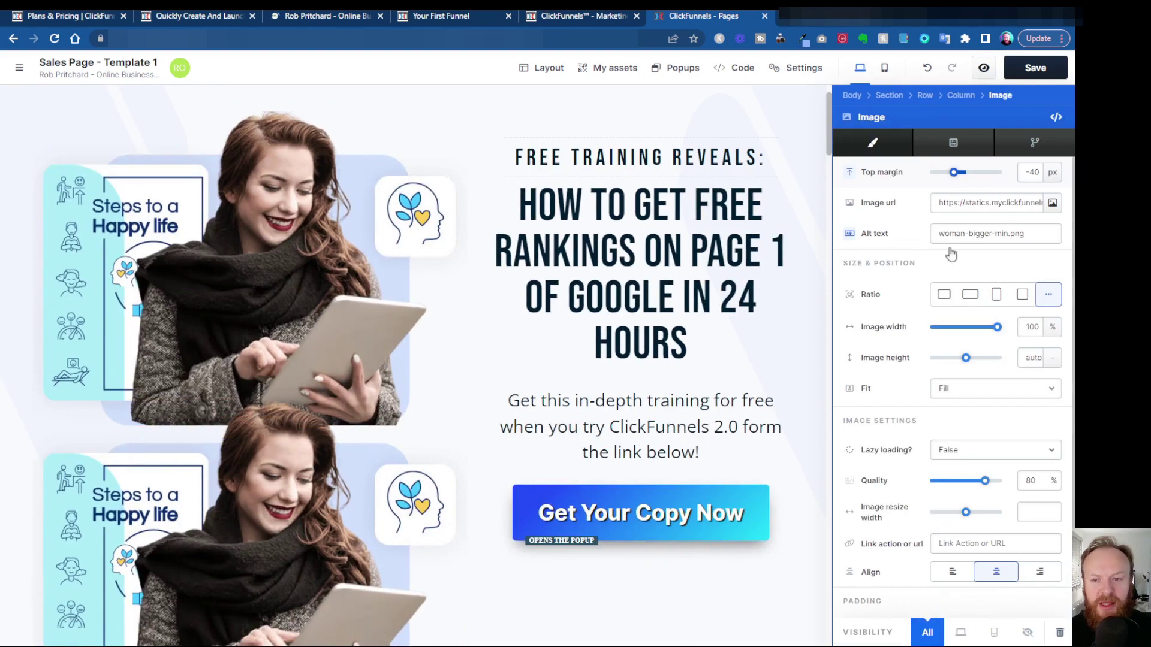
left_click(1051, 204)
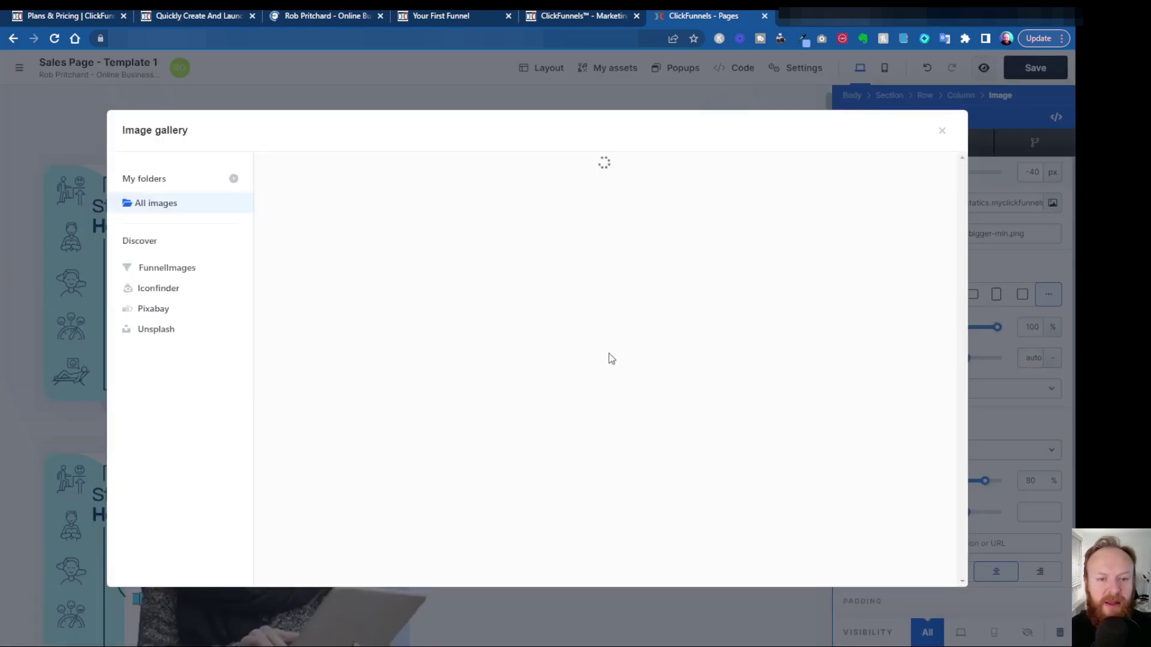
left_click(657, 321)
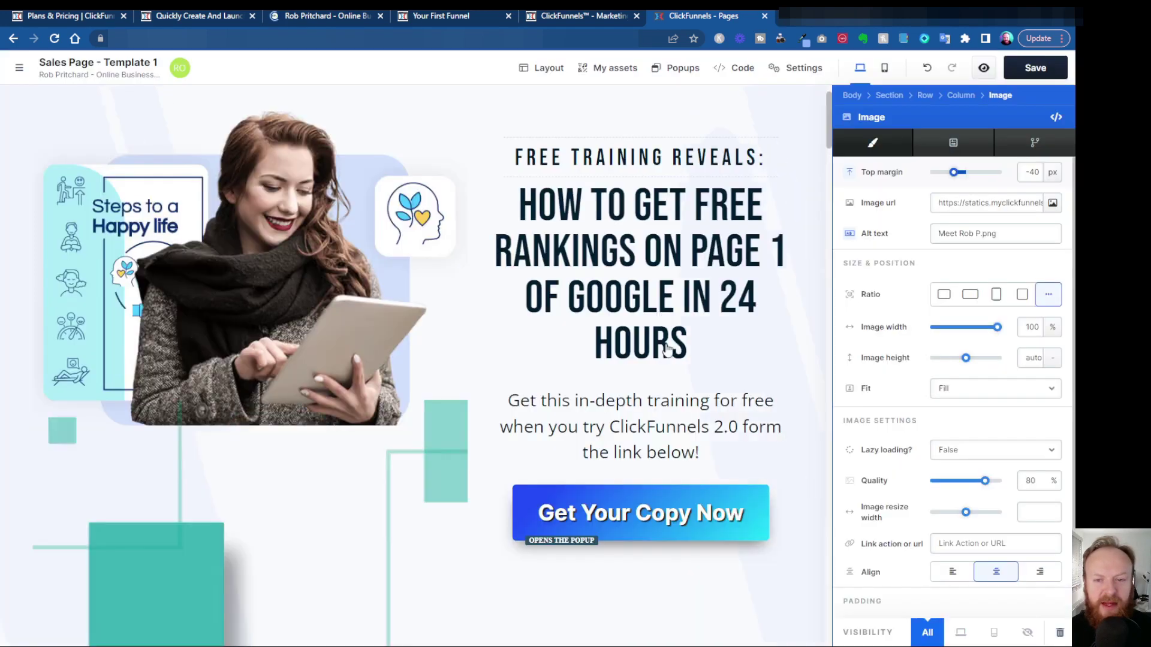
Switch to the mobile preview and select the original hero image.
left_click(884, 68)
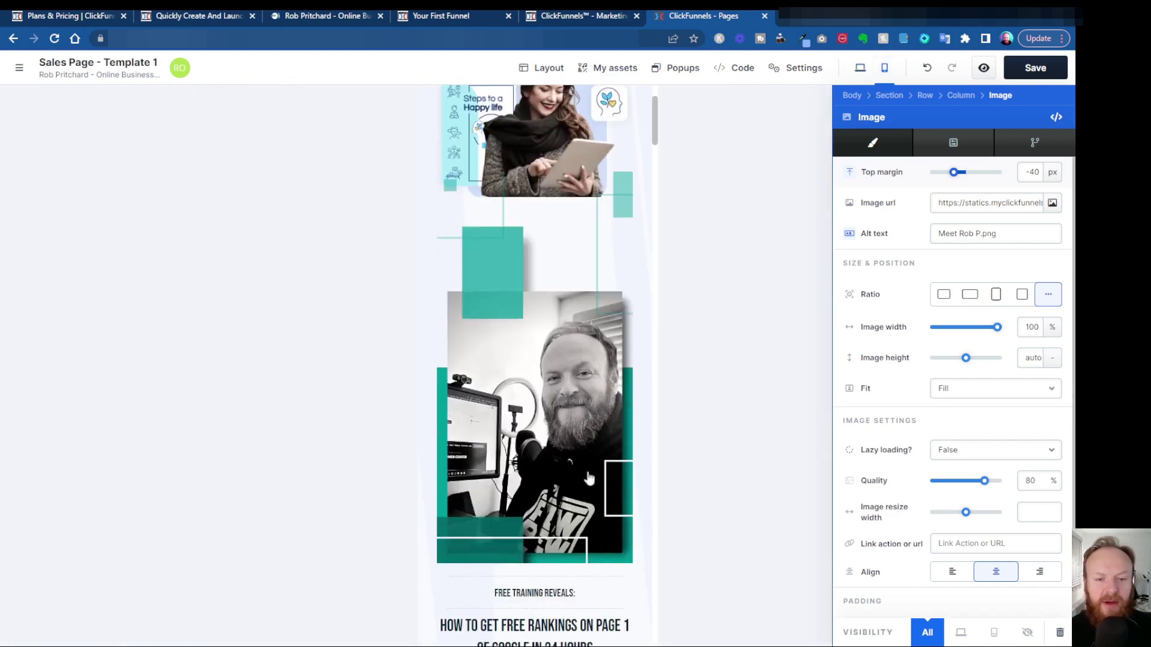
scroll(586, 460, "up", 2)
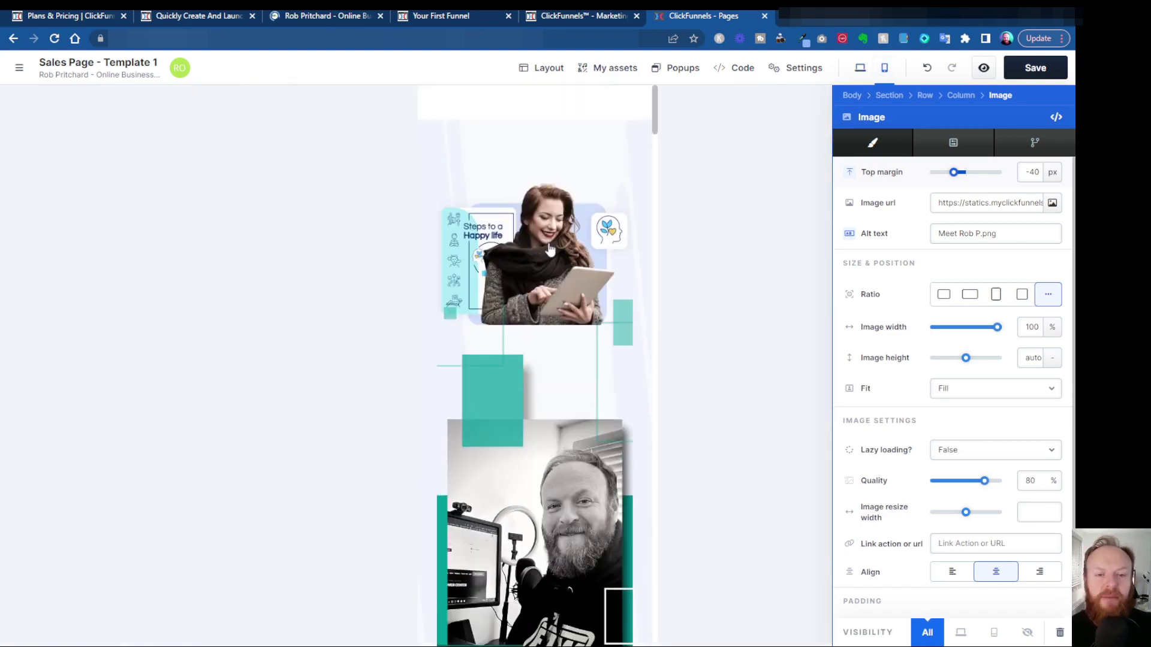
left_click(536, 286)
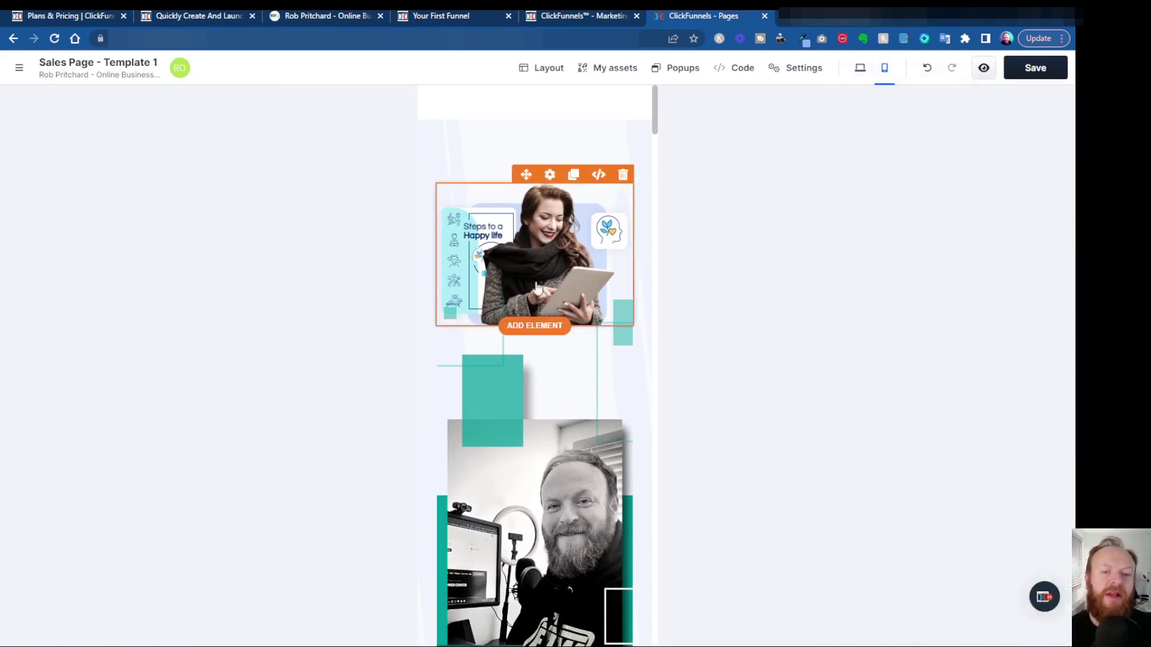
Set the woman hero image to Desktop only and the personal photo to Mobile only.
left_click(546, 243)
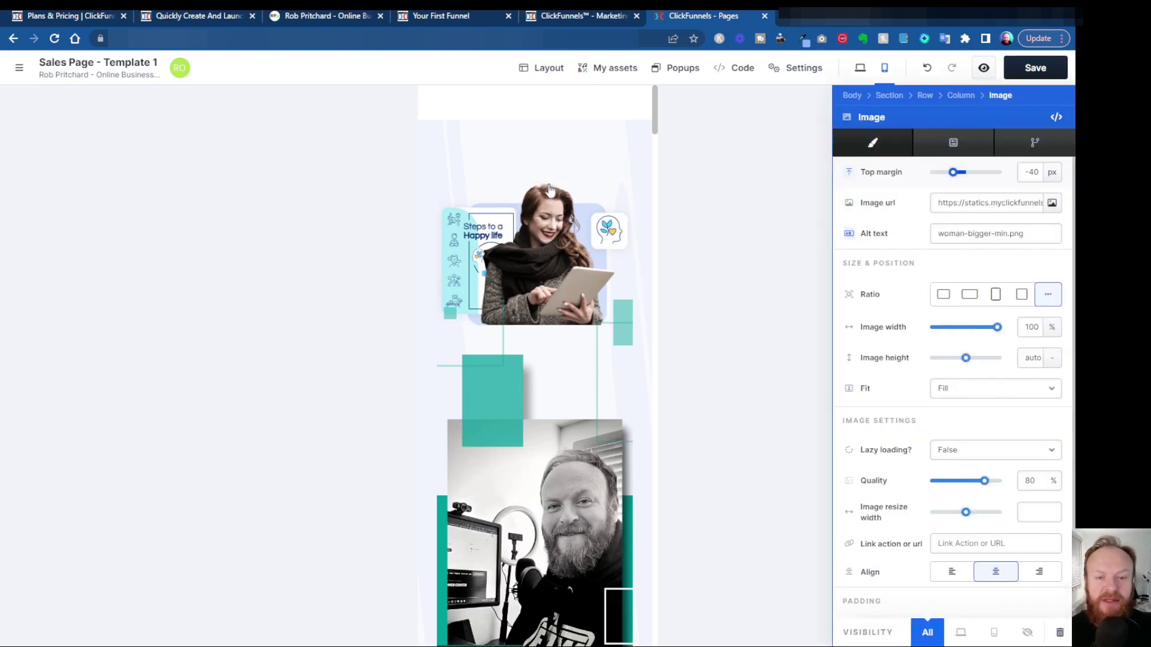
left_click(960, 634)
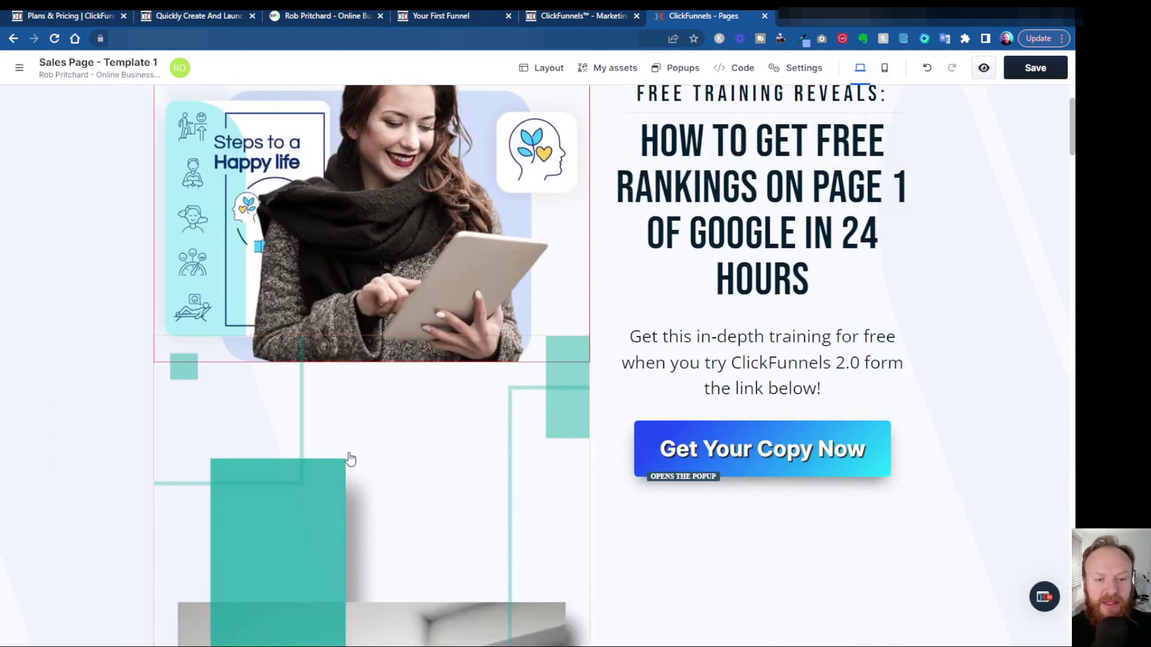
left_click(422, 457)
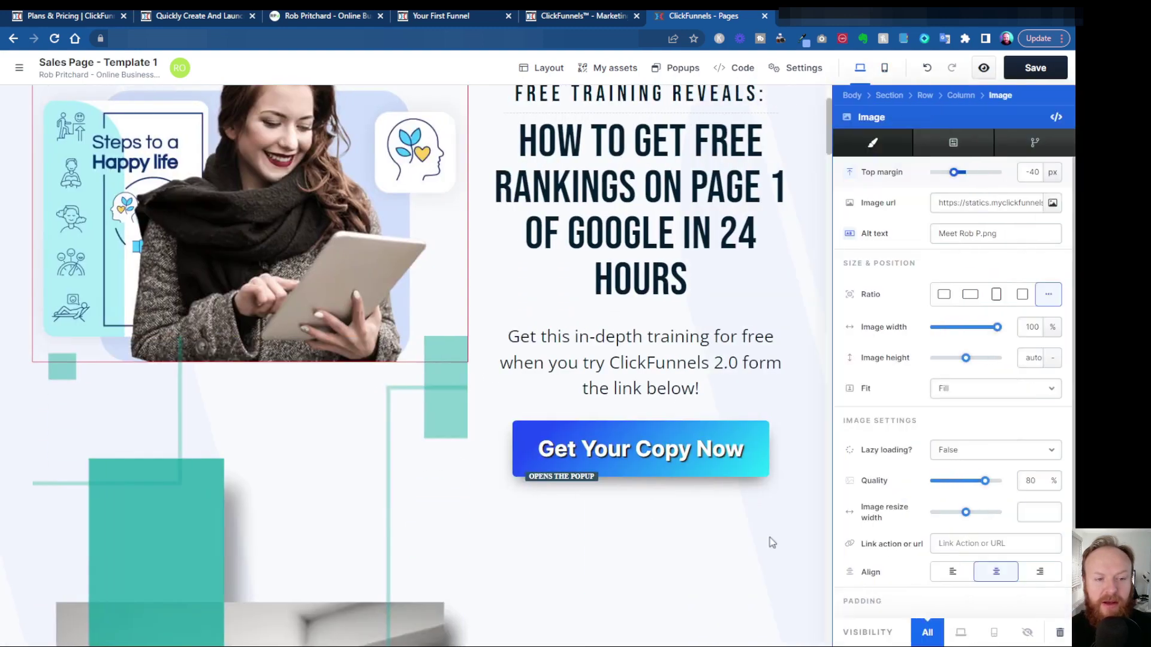
left_click(994, 634)
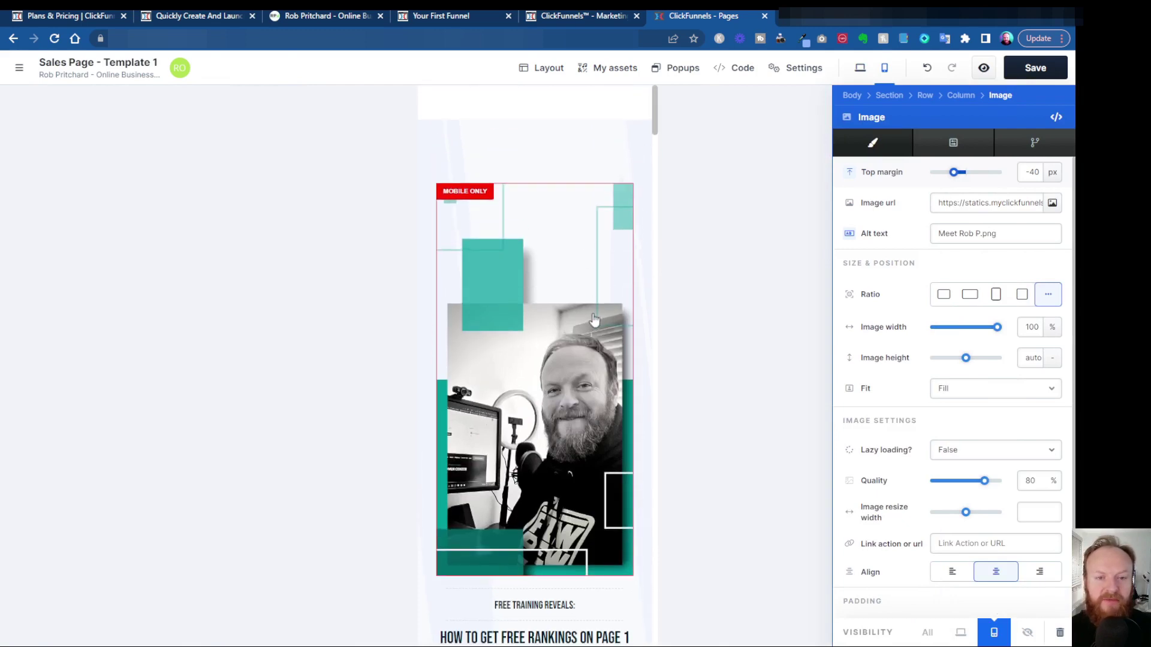
Check the desktop preview, which now shows only the hero image.
scroll(578, 411, "down", 1)
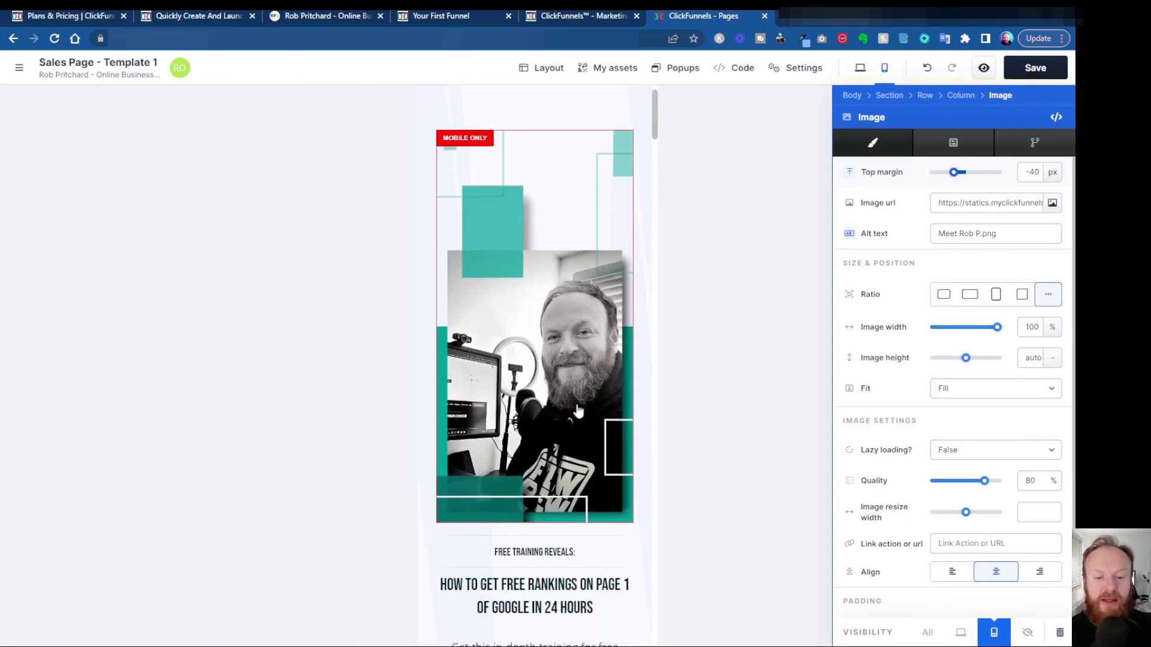
scroll(579, 410, "down", 7)
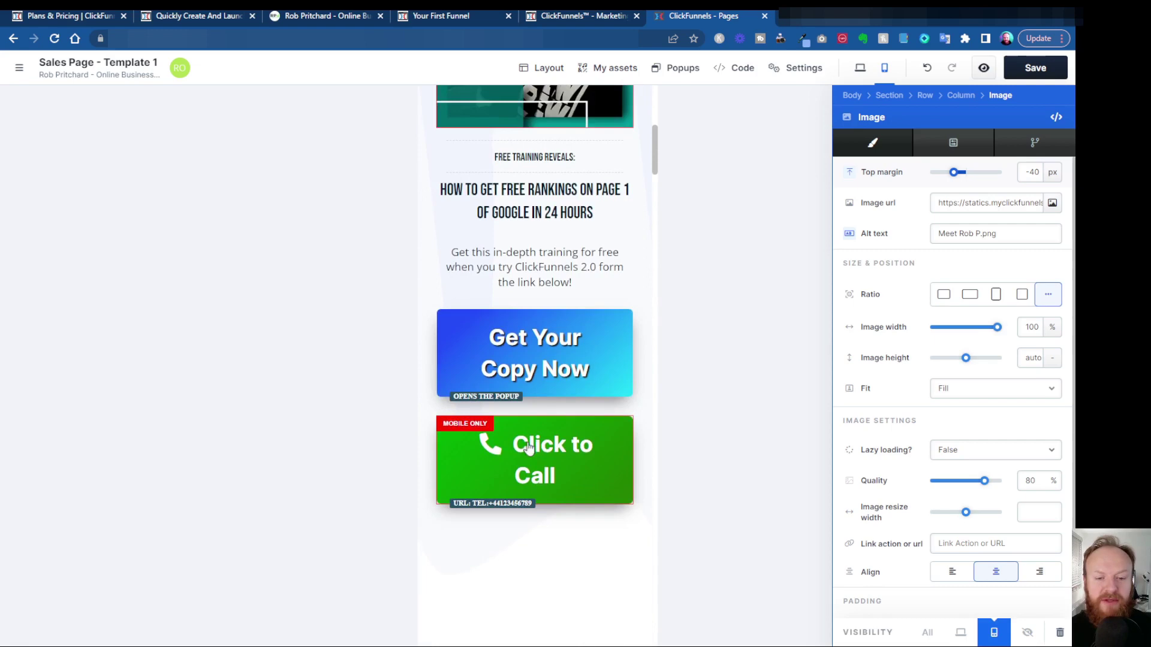
scroll(611, 477, "up", 8)
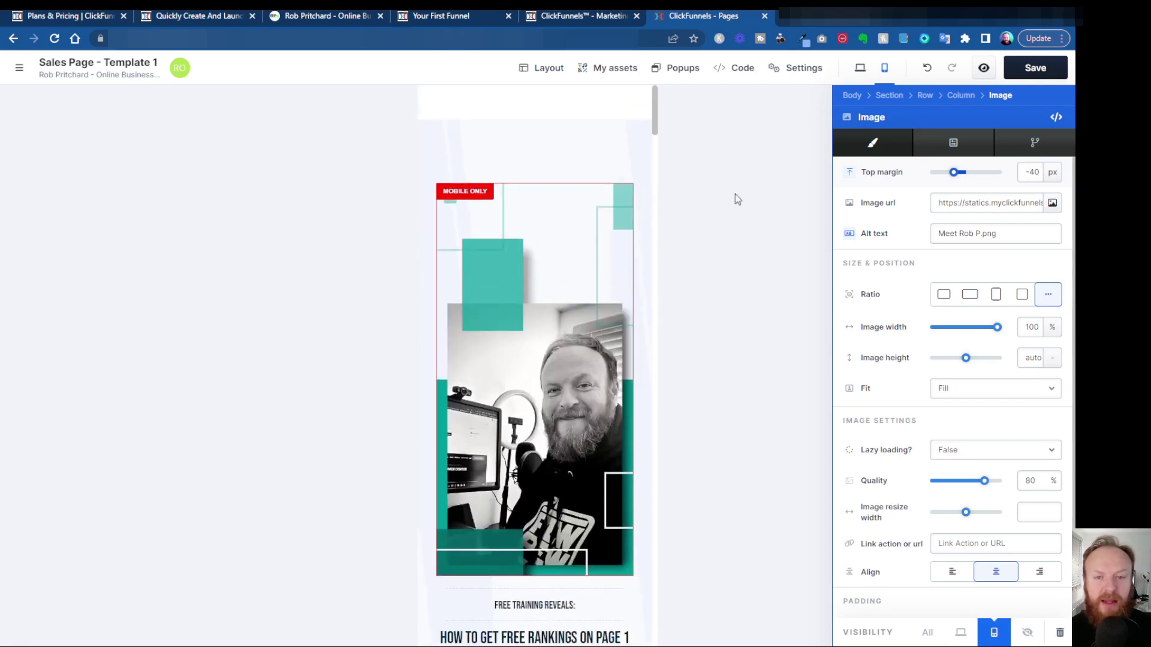
left_click(861, 69)
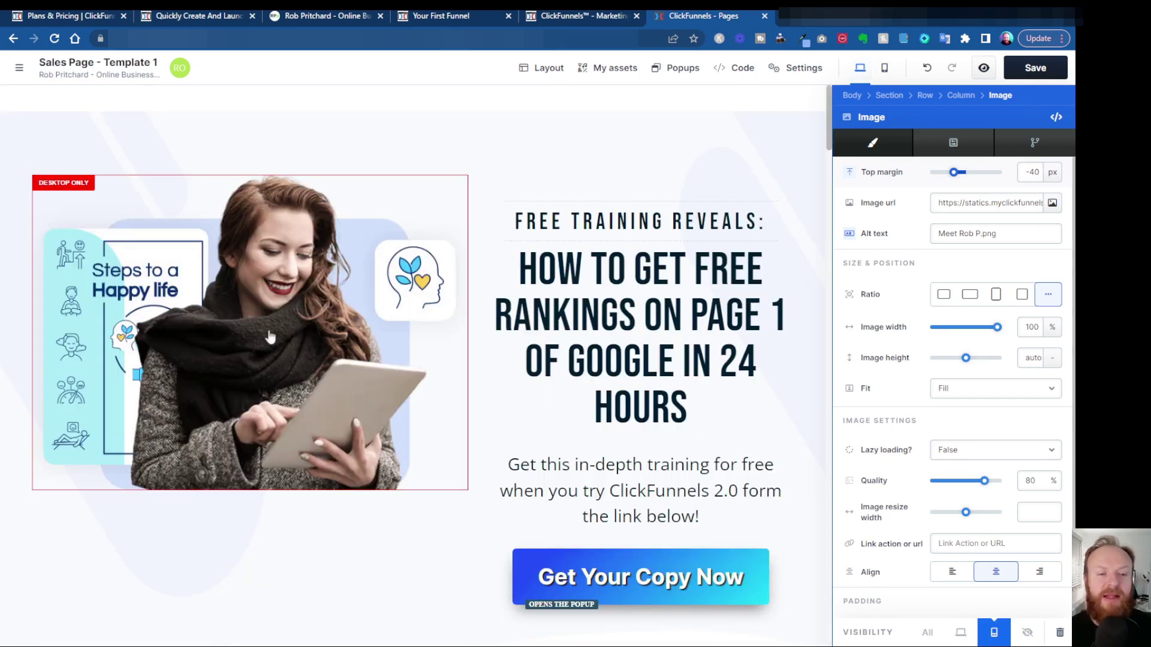
scroll(363, 378, "down", 4)
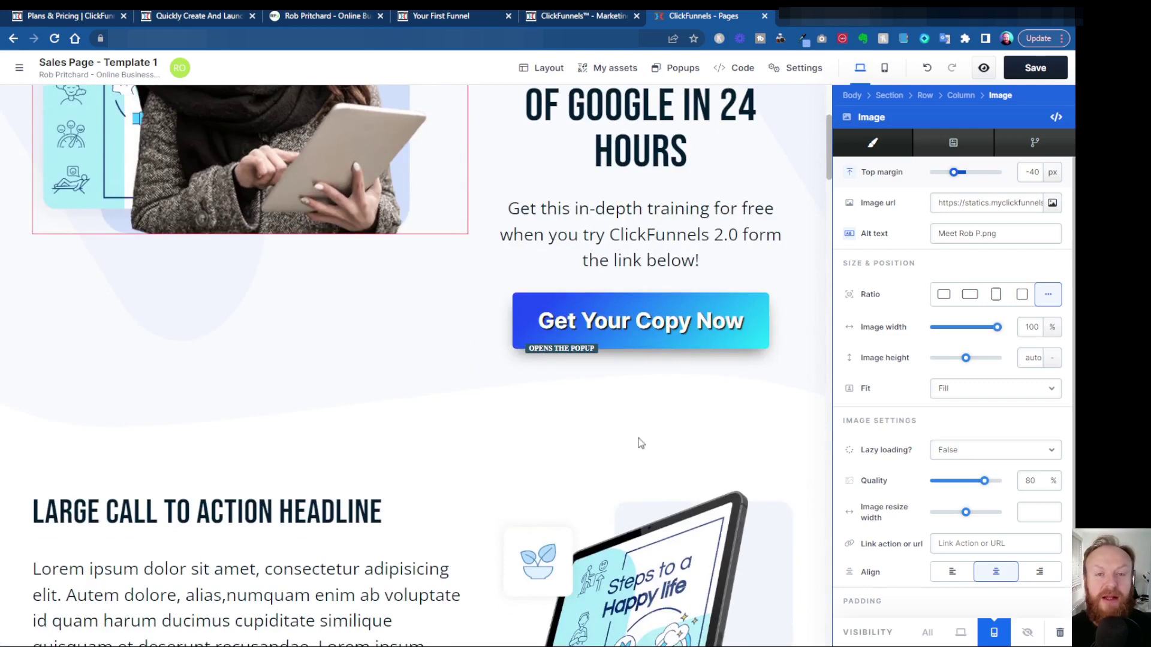
scroll(510, 406, "up", 4)
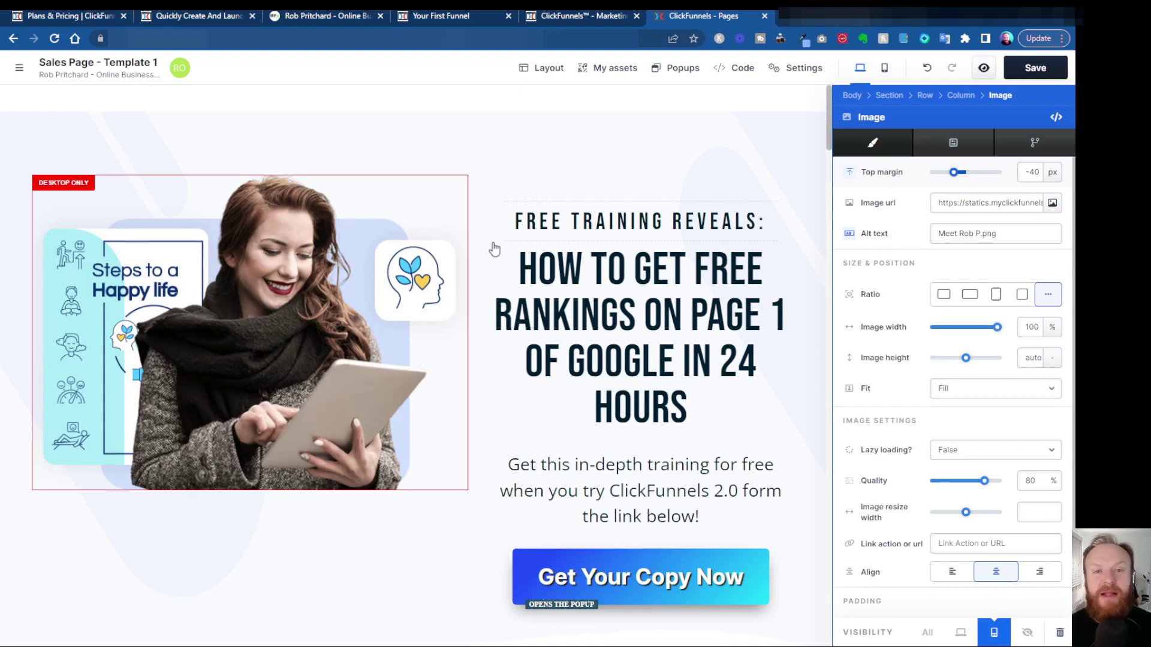
scroll(456, 492, "down", 7)
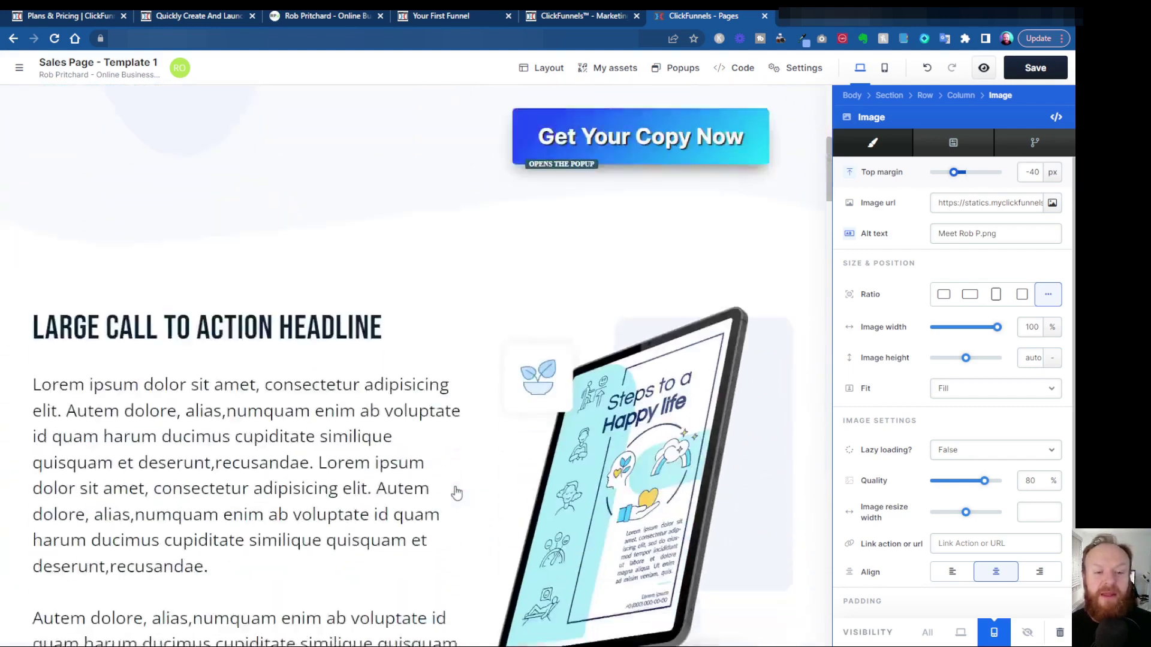
scroll(455, 492, "up", 8)
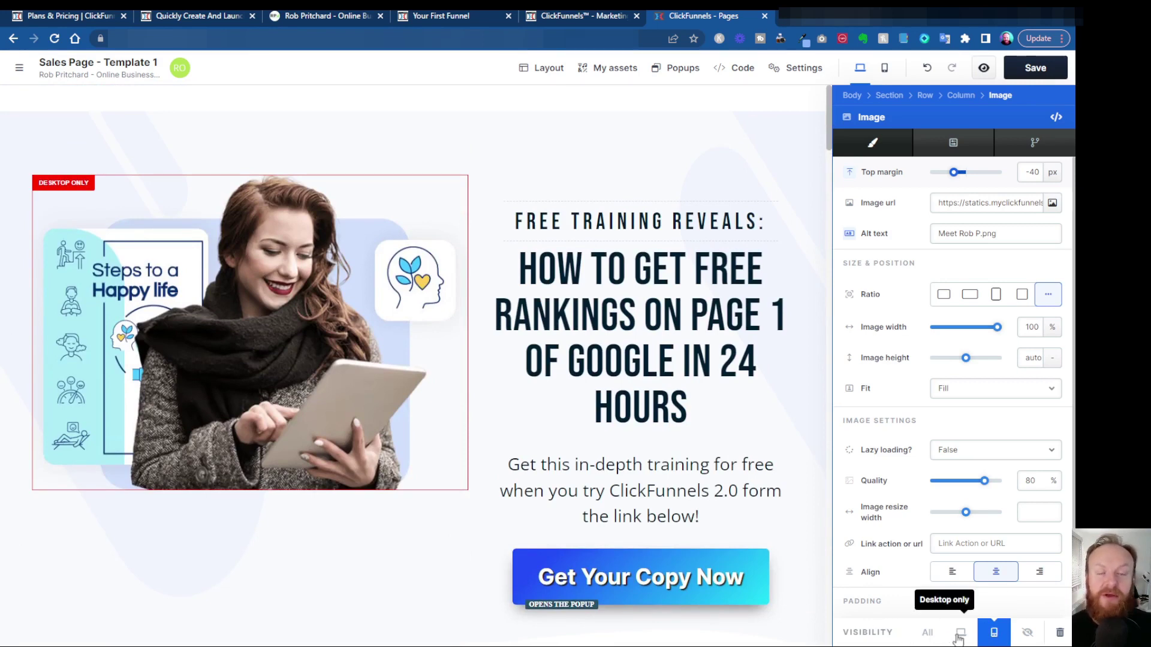
Set the woman hero image's Visibility to All and verify in the mobile and desktop previews.
left_click(313, 267)
left_click(317, 267)
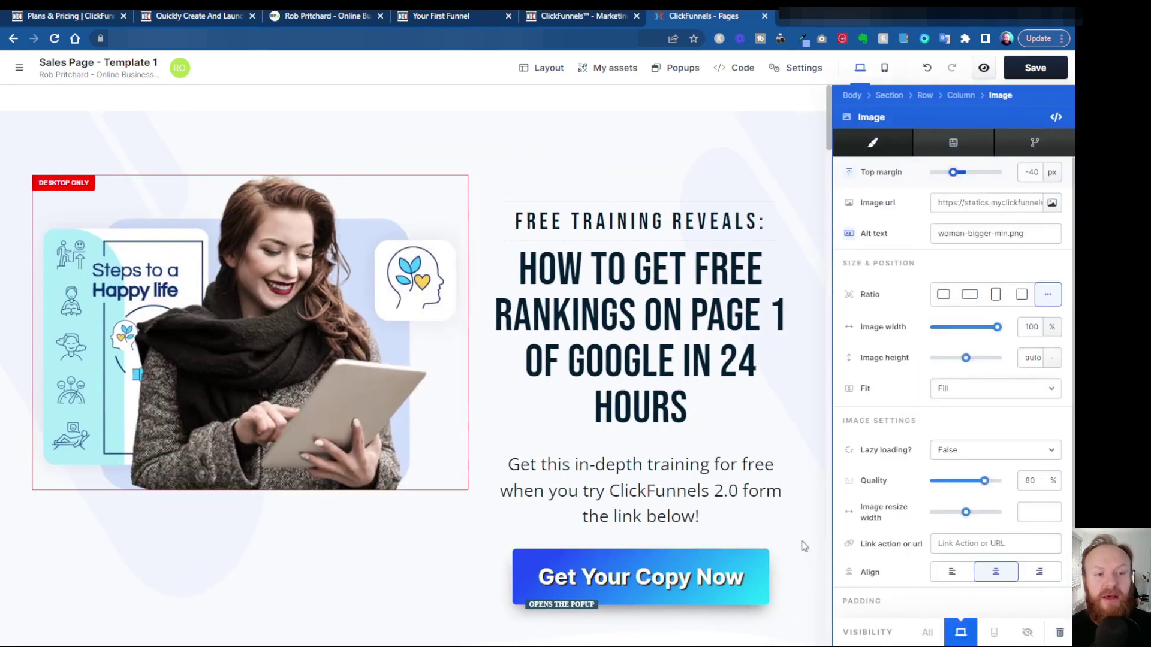
left_click(928, 633)
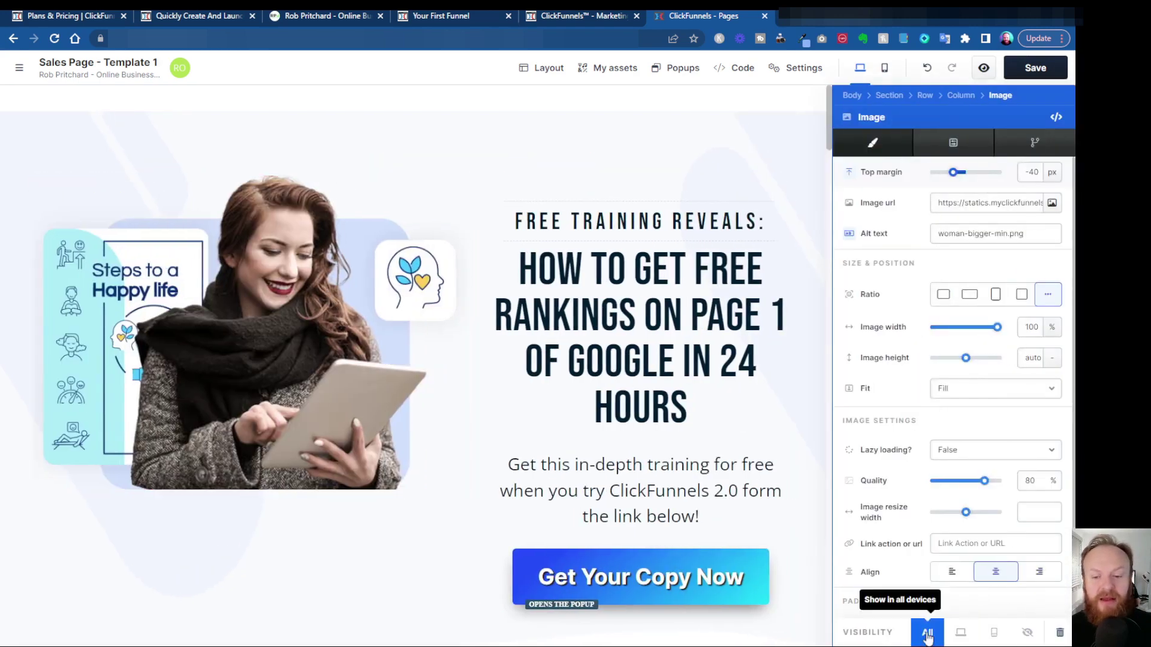
left_click(882, 70)
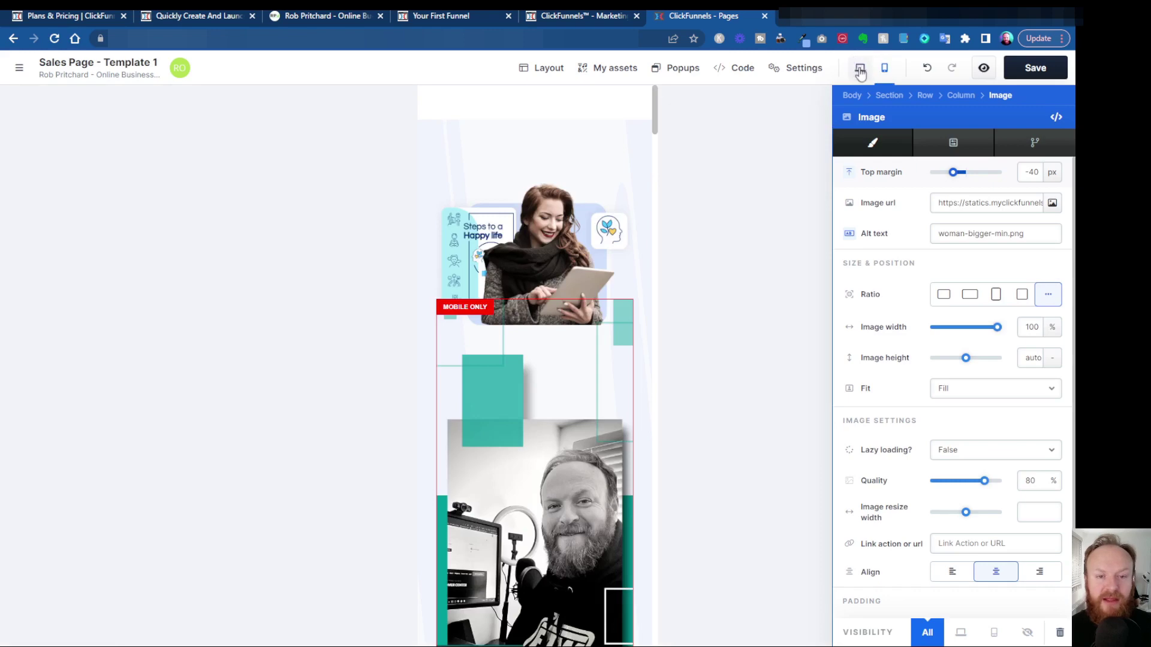
left_click(860, 68)
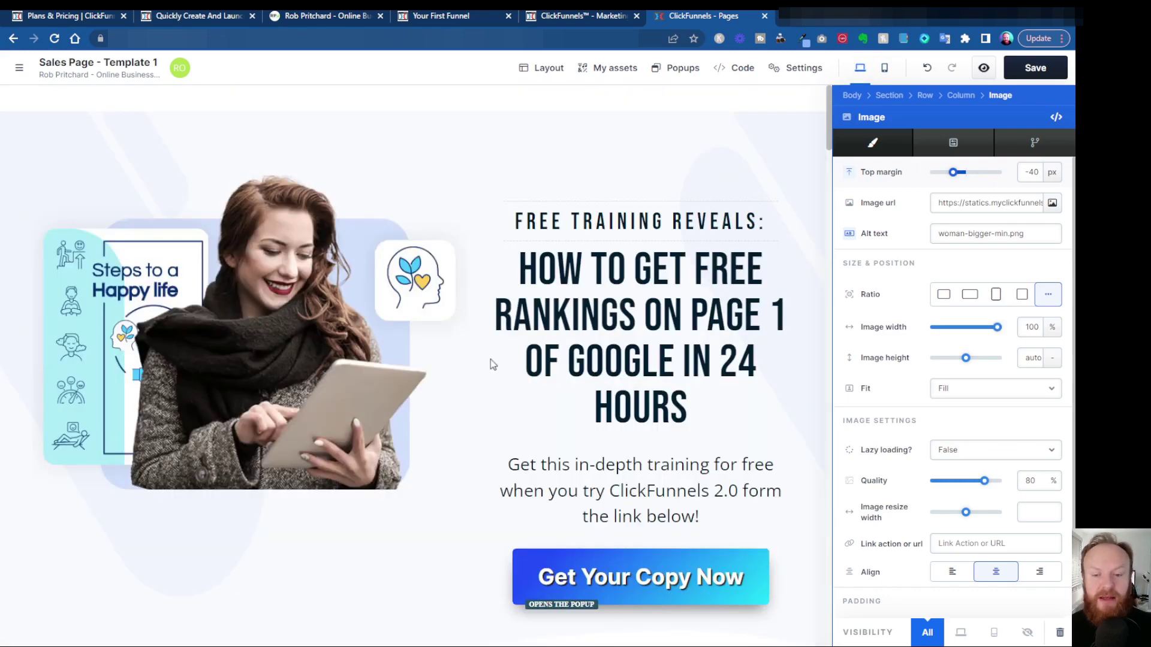